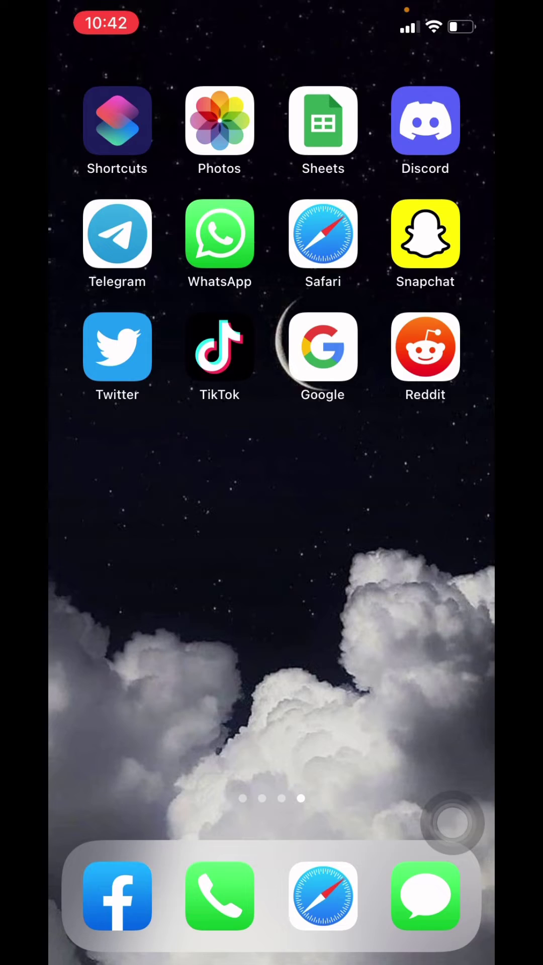
- Launch Reddit from the iOS Home Screen into its Home feed
{"action": "left_click", "coordinate": [425, 348]}
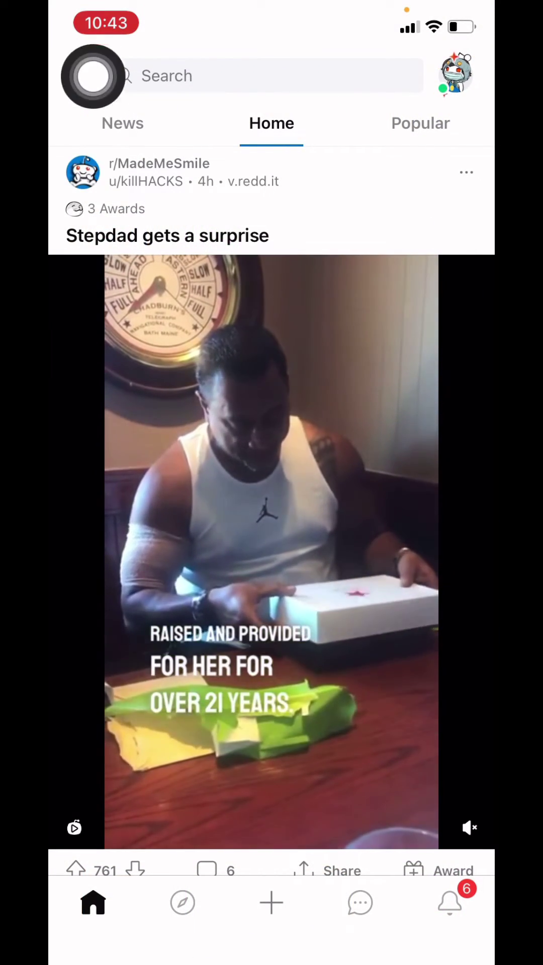
- Open the side drawer listing moderated communities and your communities
{"action": "left_click", "coordinate": [80, 75]}
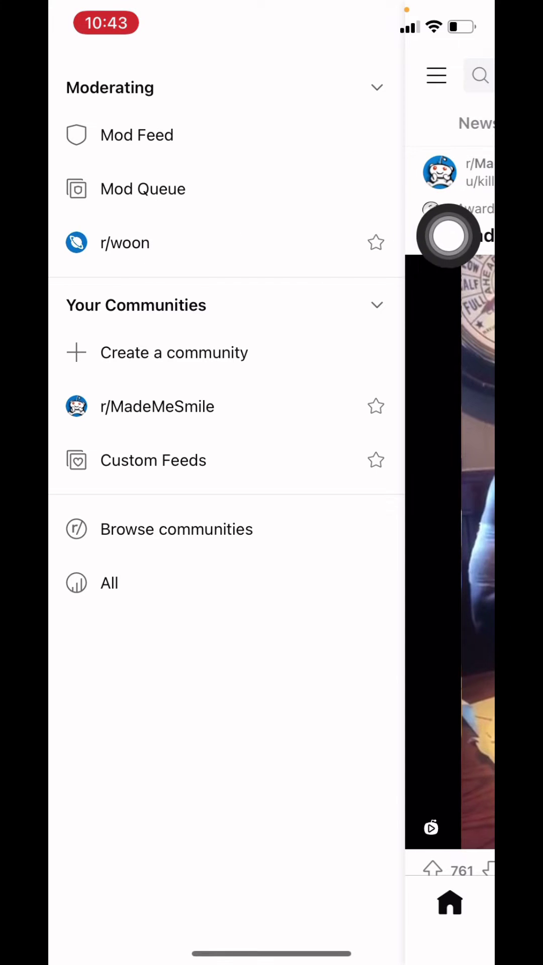
- Go from the r/woon page through Mod Tools to its Moderators list
{"action": "left_click", "coordinate": [125, 243]}
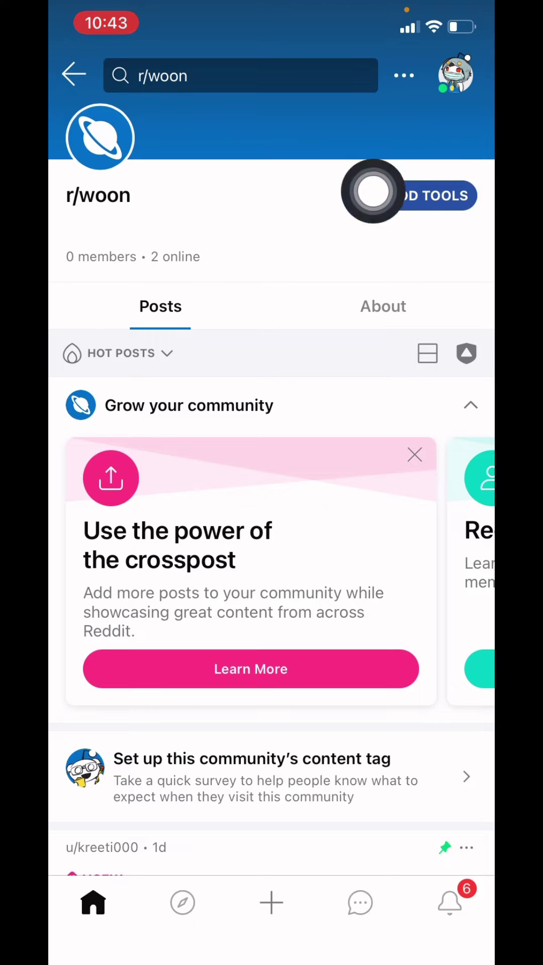
{"action": "left_click", "coordinate": [414, 195]}
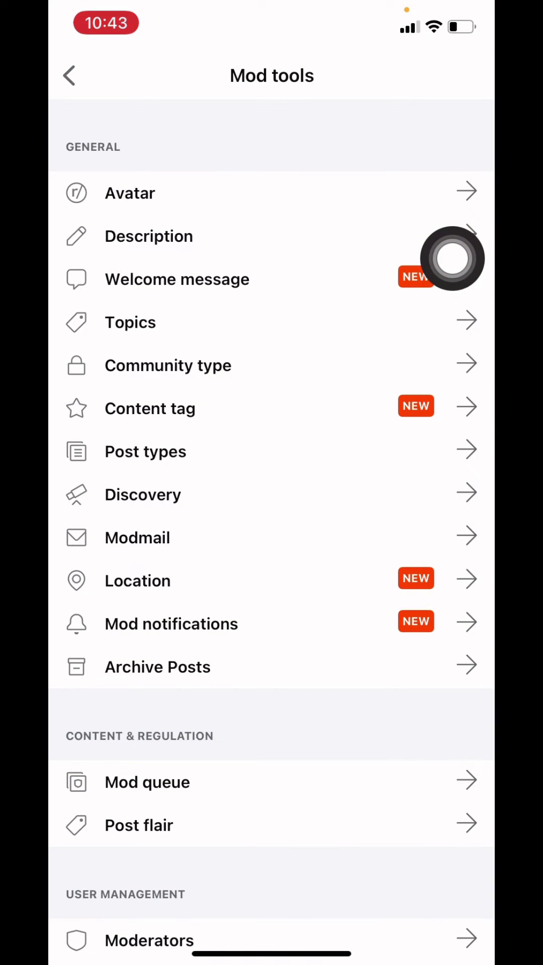
{"action": "scroll", "coordinate": [453, 258], "scroll_direction": "down", "scroll_amount": 5}
{"action": "scroll", "coordinate": [452, 256], "scroll_direction": "down", "scroll_amount": 3}
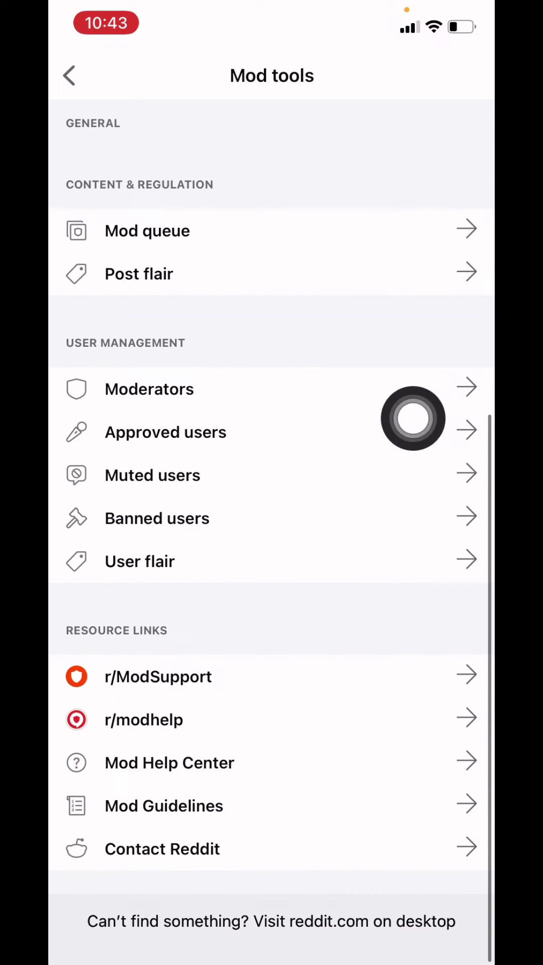
{"action": "left_click", "coordinate": [453, 412]}
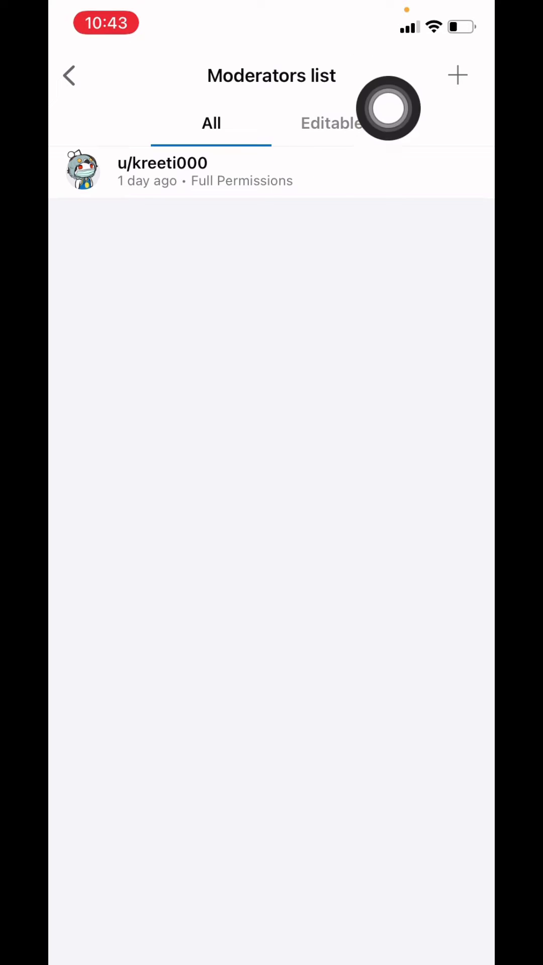
- Remove u/kreeti000 from the Editable moderators list and confirm the resignation
{"action": "left_click", "coordinate": [332, 123]}
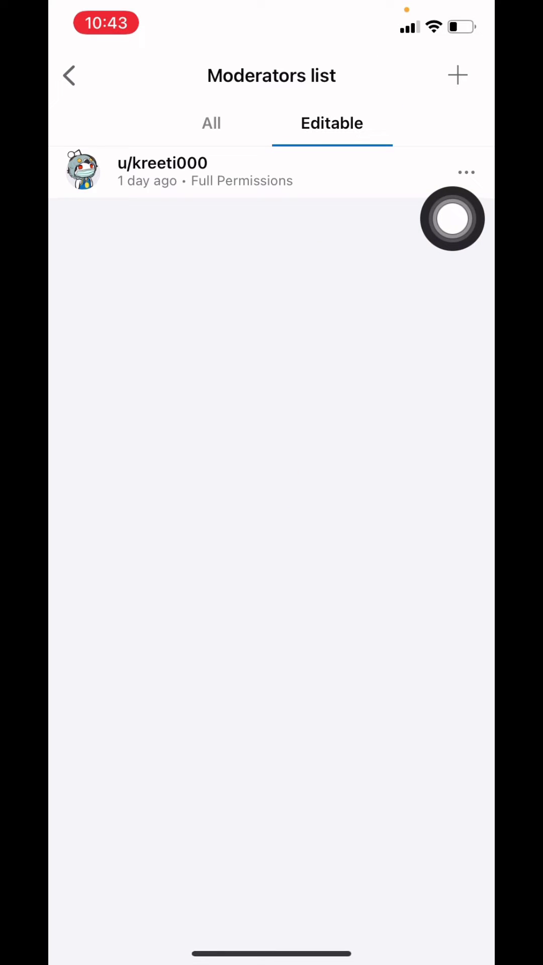
{"action": "left_click", "coordinate": [462, 173]}
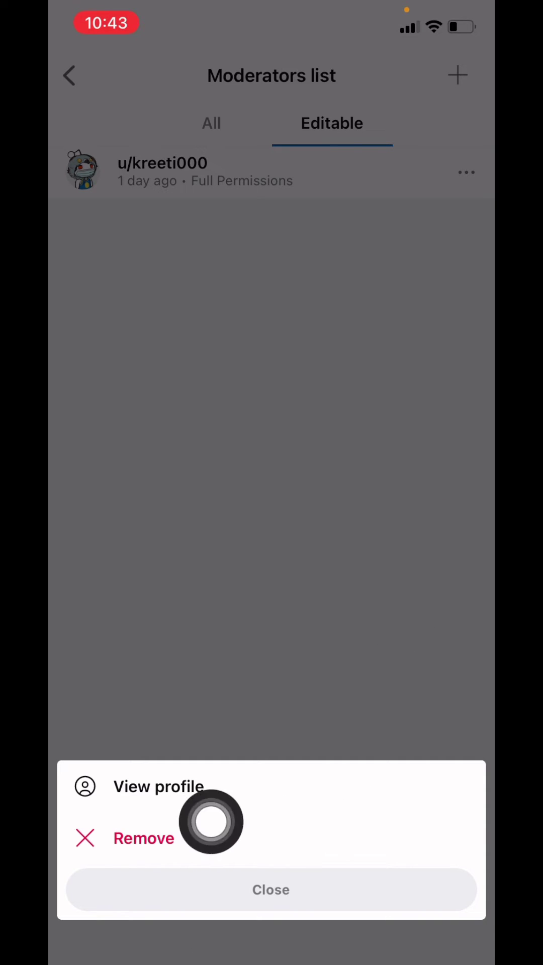
{"action": "left_click", "coordinate": [144, 838]}
{"action": "left_click", "coordinate": [196, 543]}
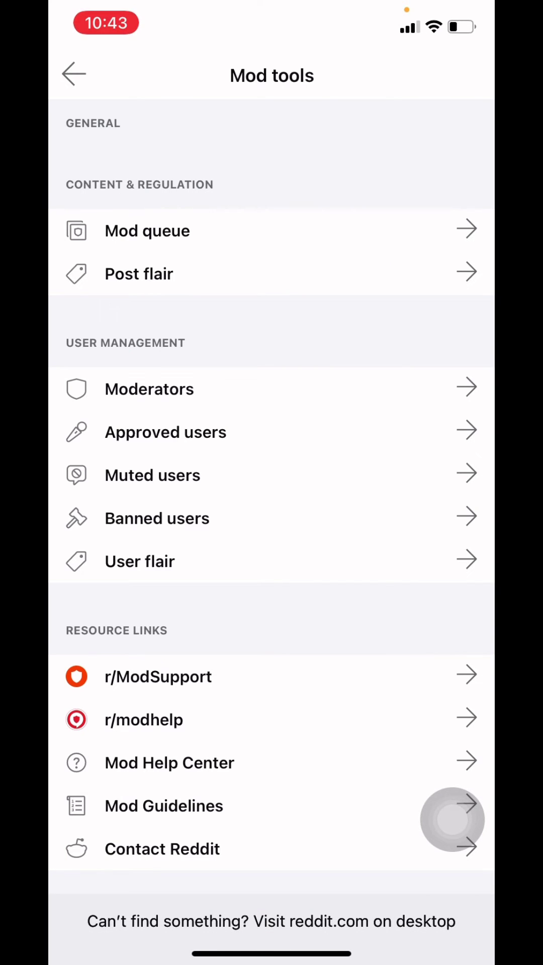
- Back out to the Home feed and open r/MadeMeSmile from Your Communities in the drawer
{"action": "left_click", "coordinate": [74, 73]}
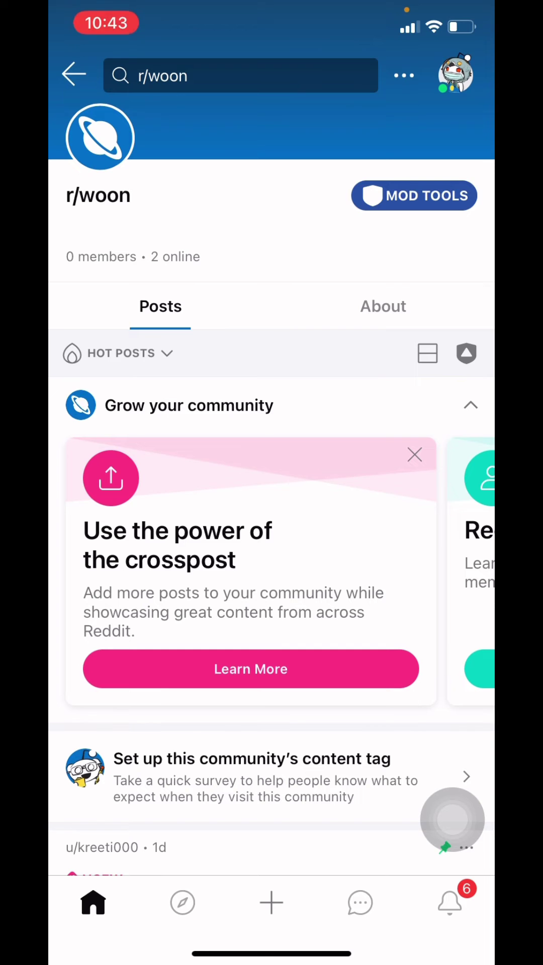
{"action": "left_click", "coordinate": [74, 73]}
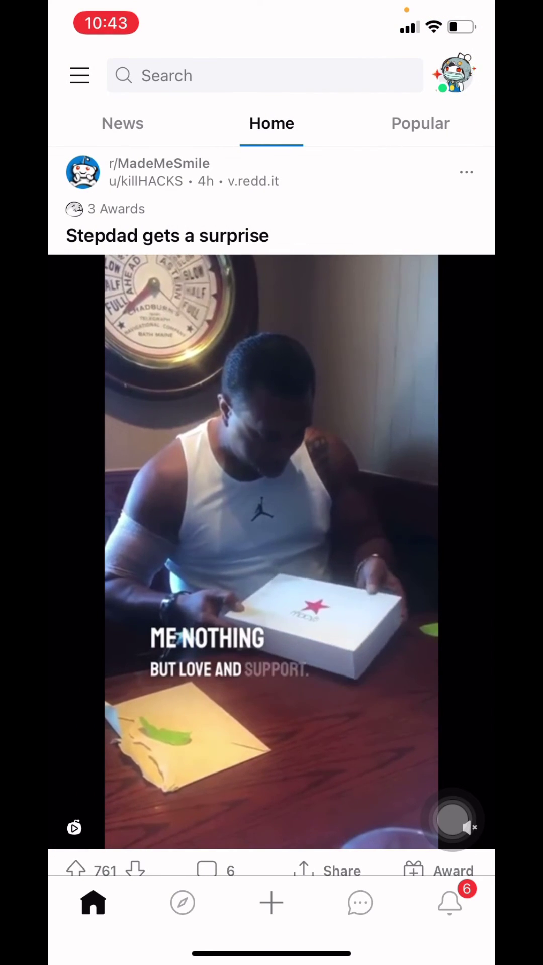
{"action": "left_click", "coordinate": [79, 76]}
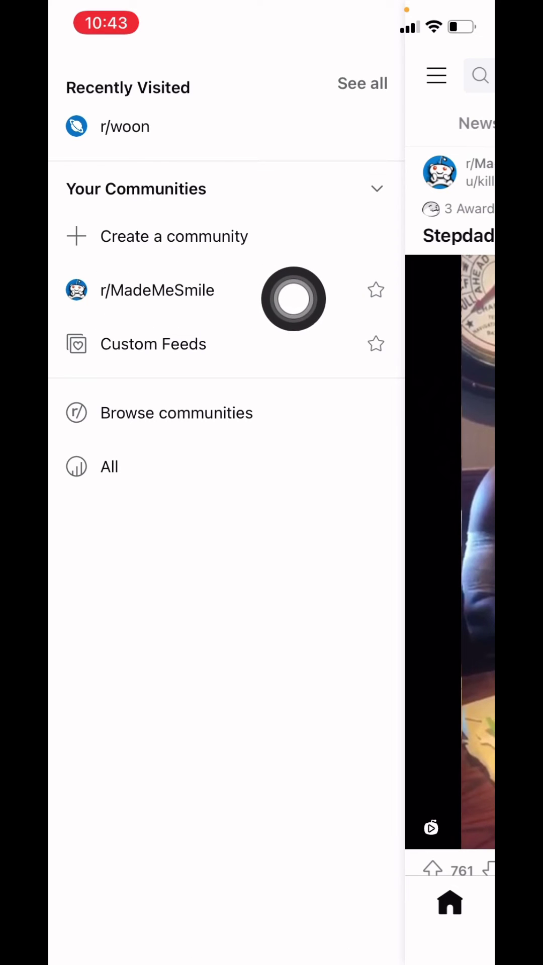
{"action": "left_click", "coordinate": [195, 302]}
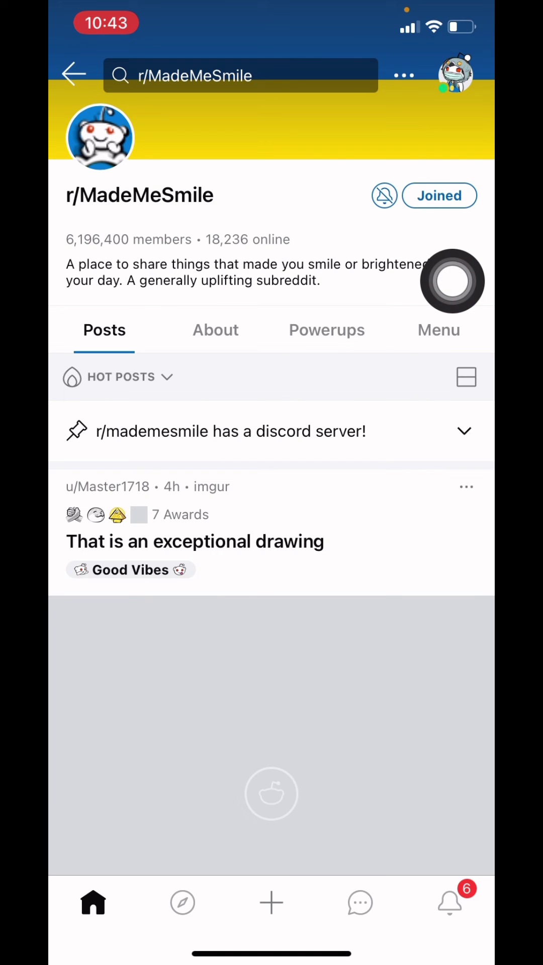
- Choose Leave from the Joined button's options on r/MadeMeSmile
{"action": "left_click", "coordinate": [438, 196]}
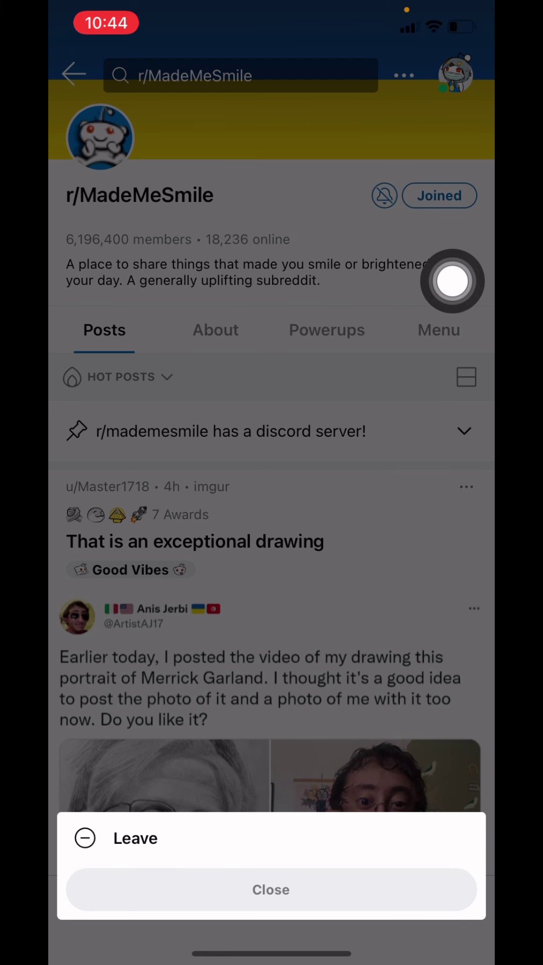
{"action": "left_click", "coordinate": [450, 835]}
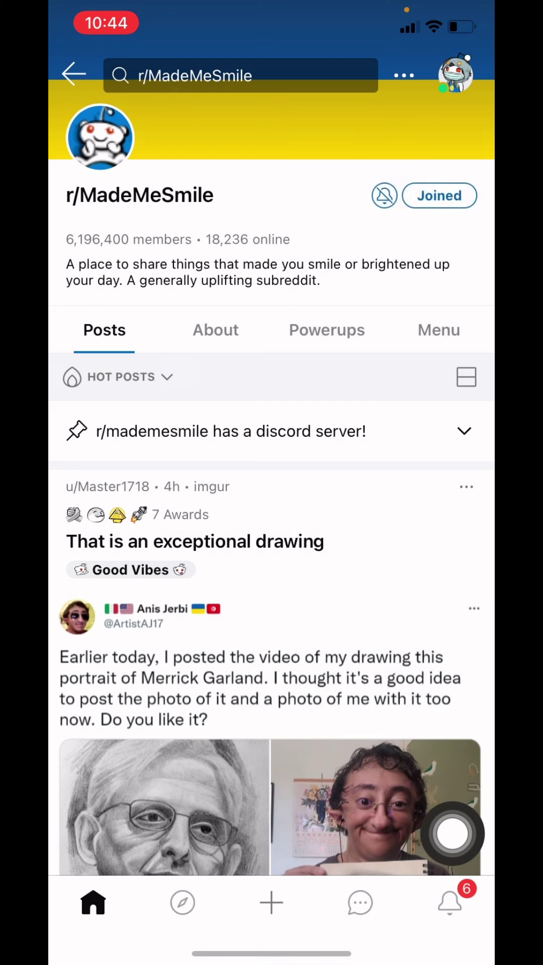